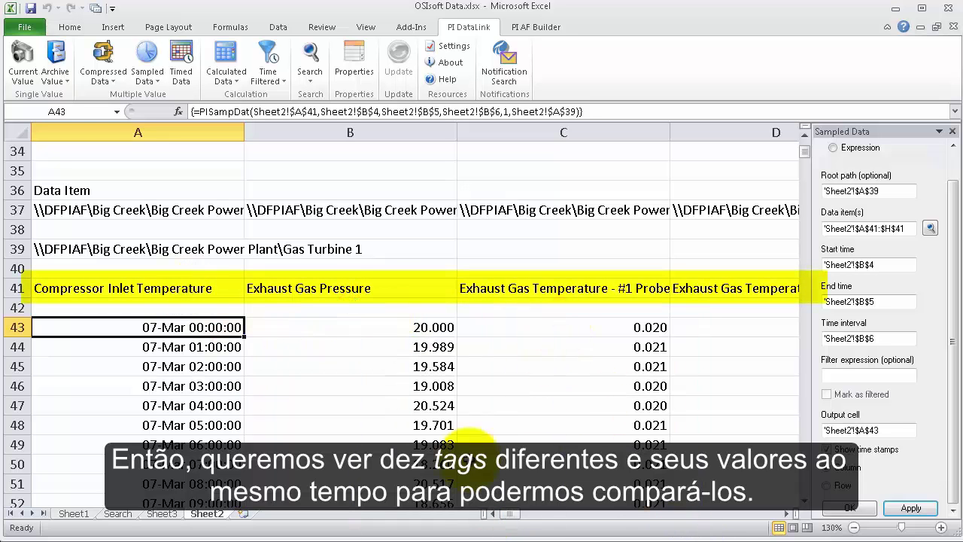
- Scroll across the PISampDat value columns and back to the Start Time, End Time and Interval cells
click(791, 513)
click(790, 513)
click(790, 513)
click(790, 513)
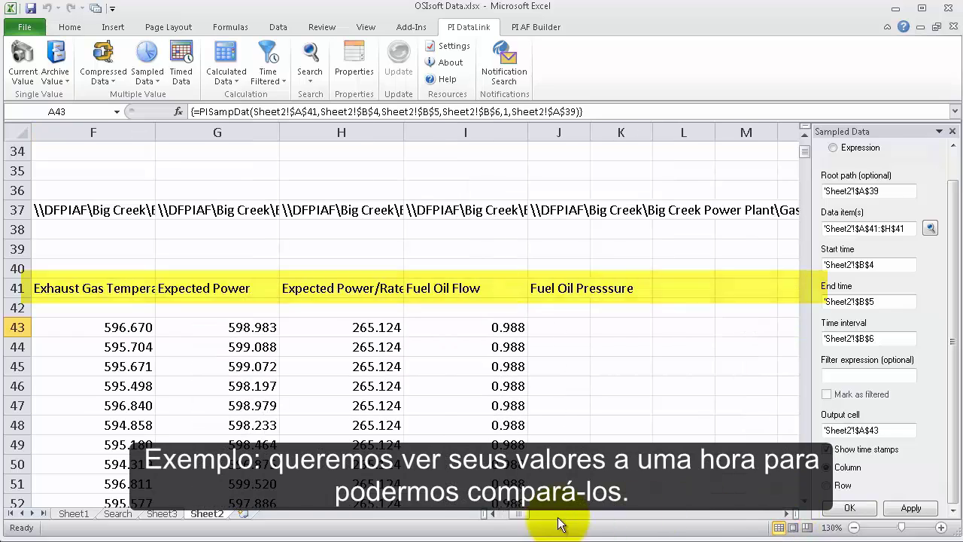
drag(527, 514, 502, 514)
scroll(472, 414, down, 3)
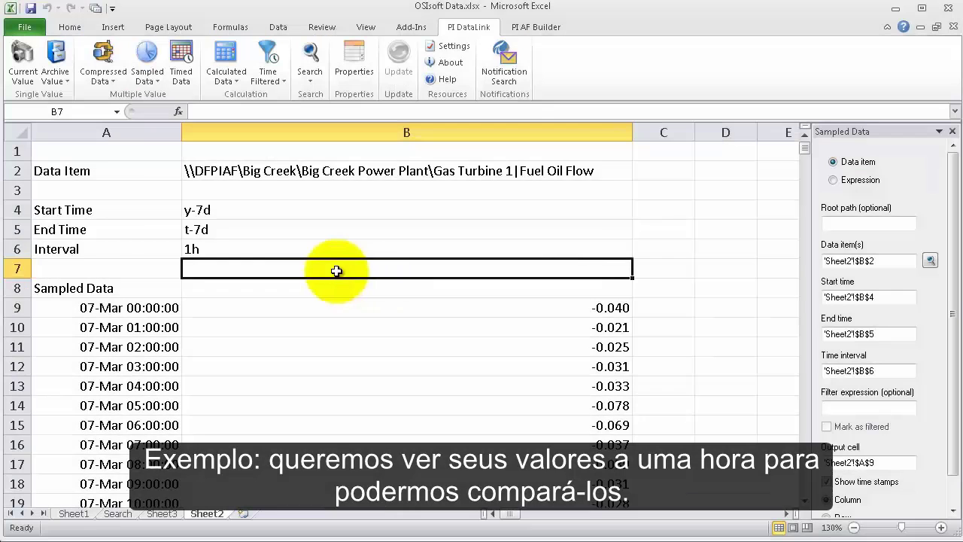
scroll(336, 271, down, 7)
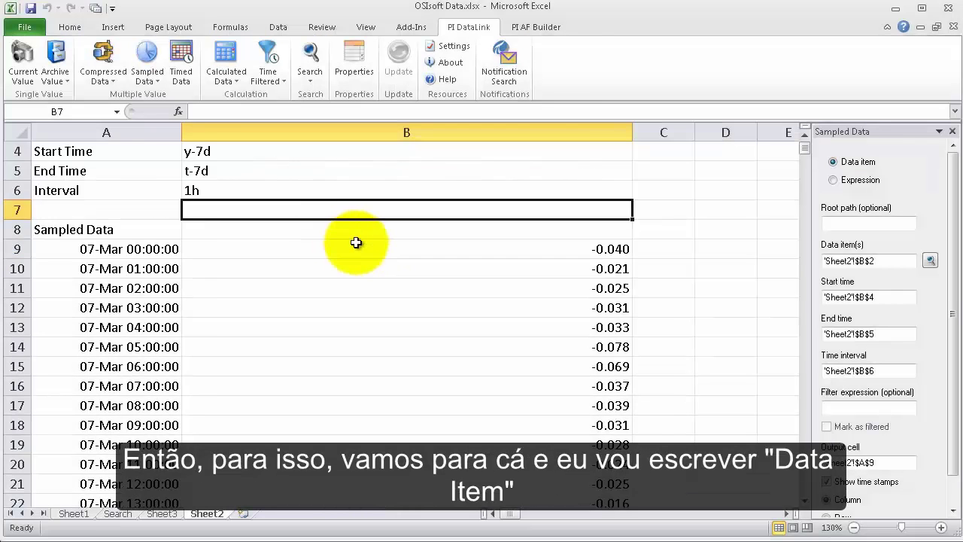
- Enter the label 'Data Item' in A36 and pick A37 as the search destination
click(124, 314)
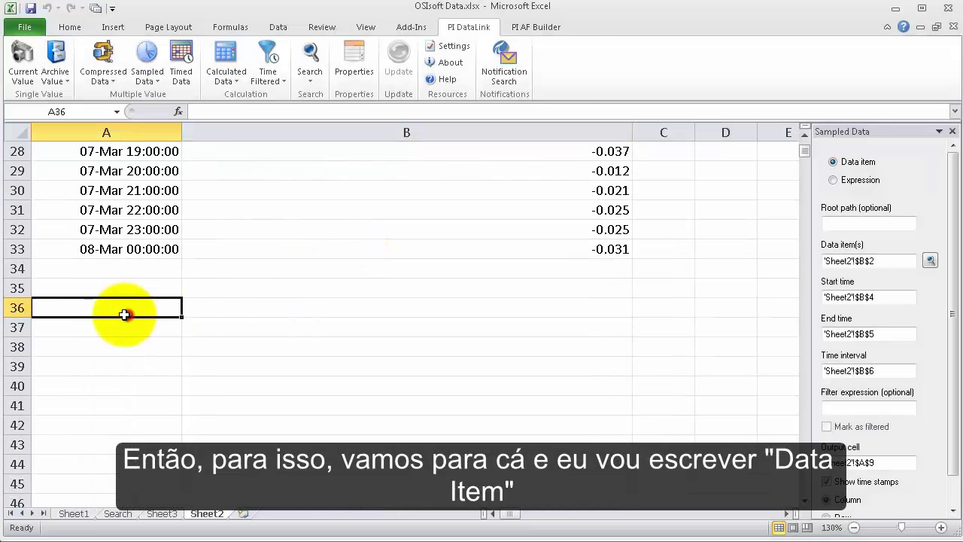
text(Data Item)
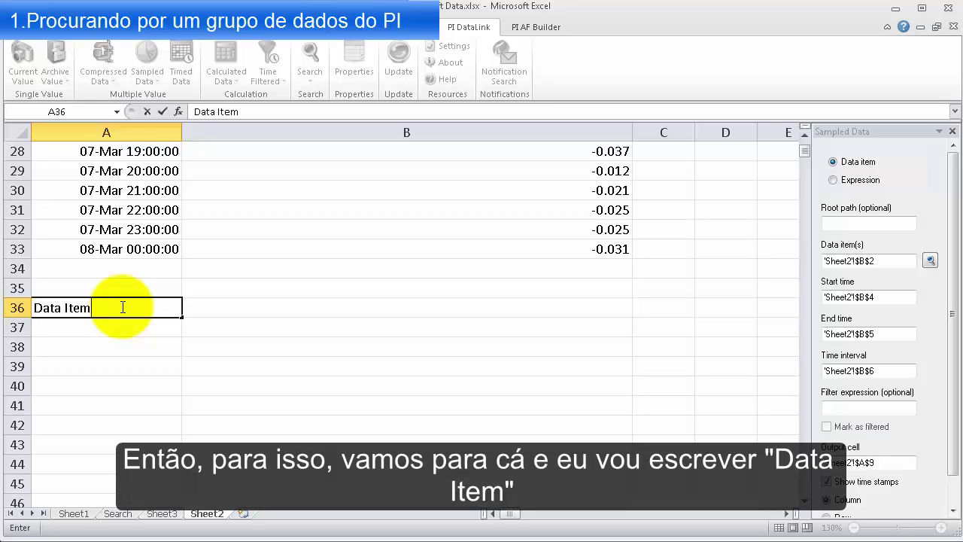
key(Return)
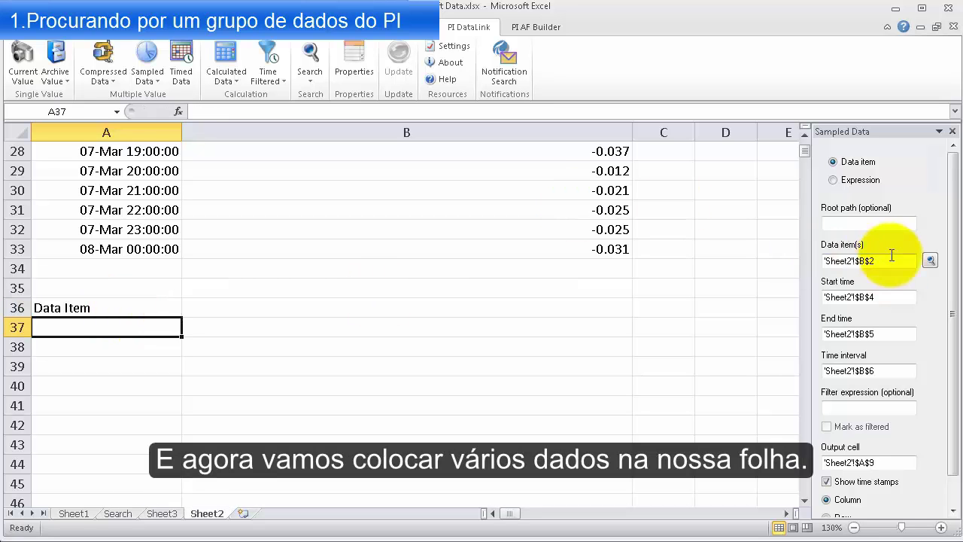
click(148, 329)
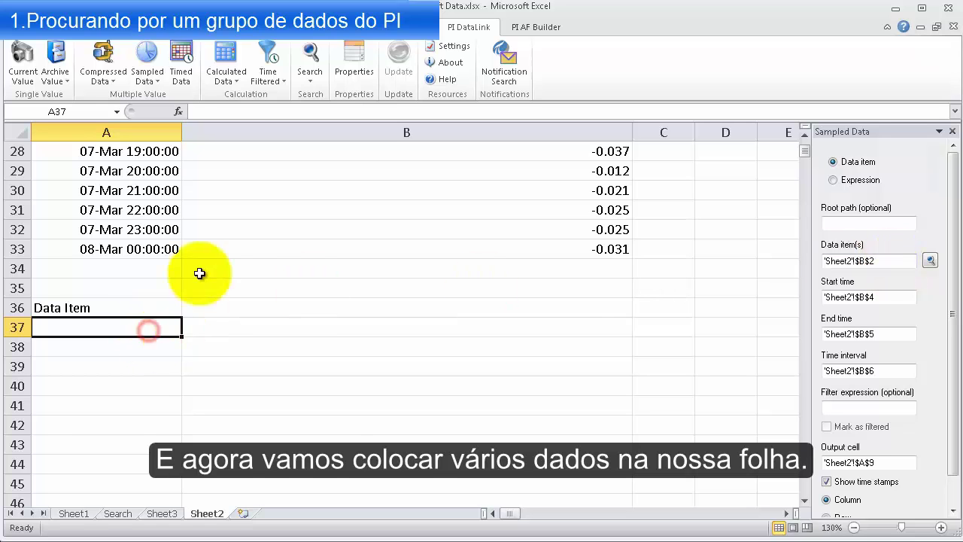
click(310, 85)
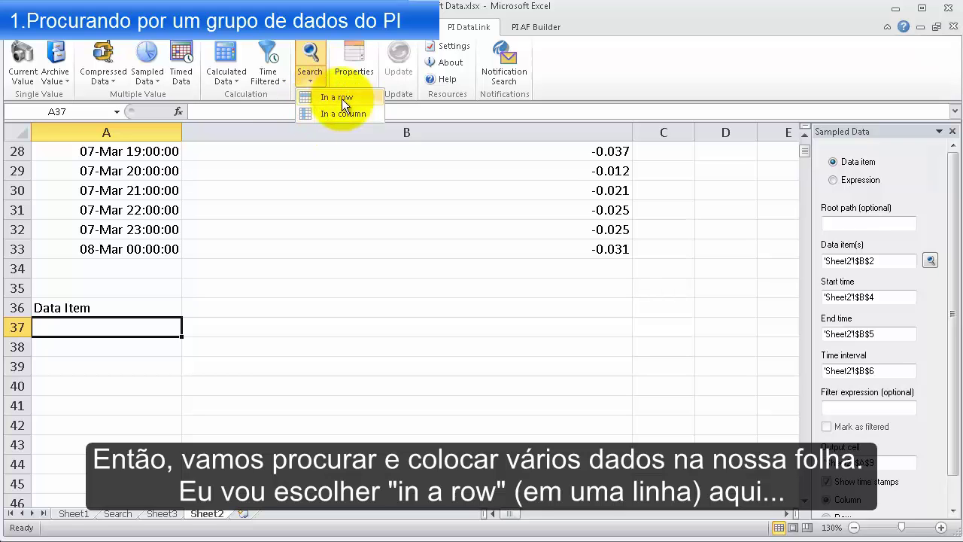
- Insert ten Gas Turbine 1 items in a row, Compressor Discharge Temperature through Fuel Oil Flow
click(343, 98)
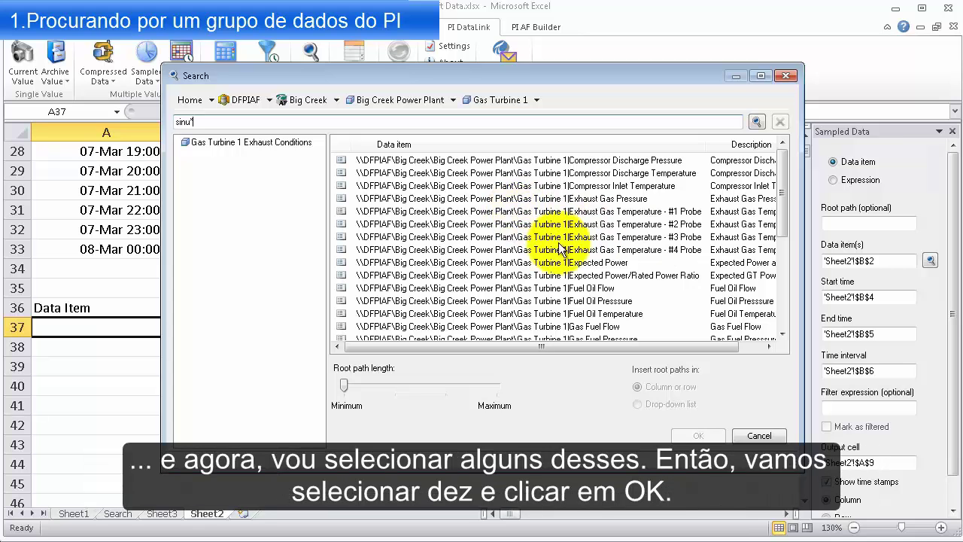
click(580, 174)
shift+click(574, 289)
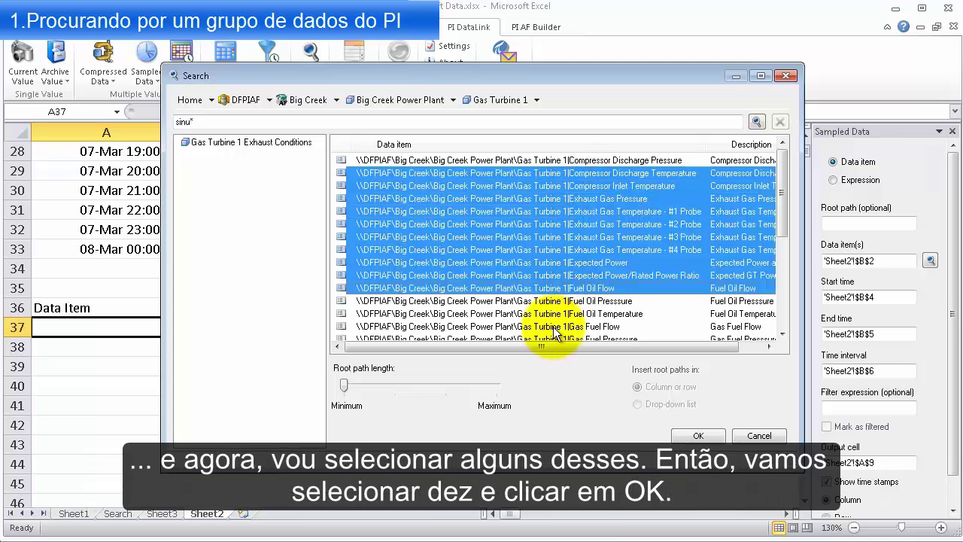
click(689, 440)
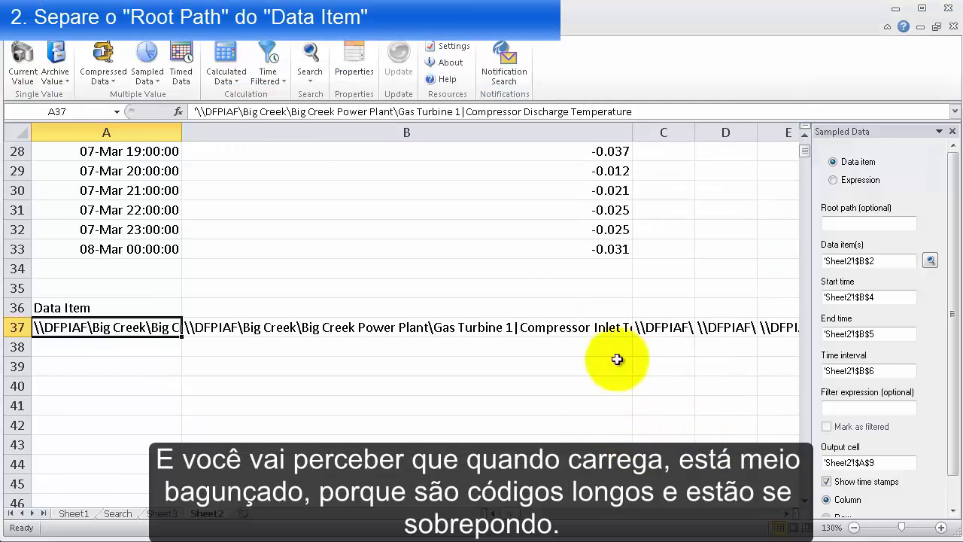
- Narrow column B to 155 pixels, then select A39 for the next search
click(177, 351)
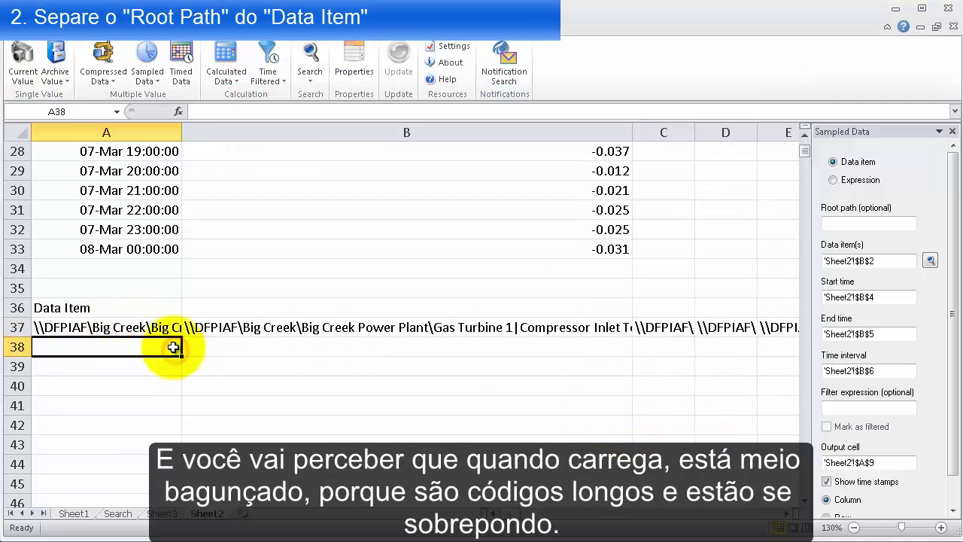
scroll(266, 356, up, 1)
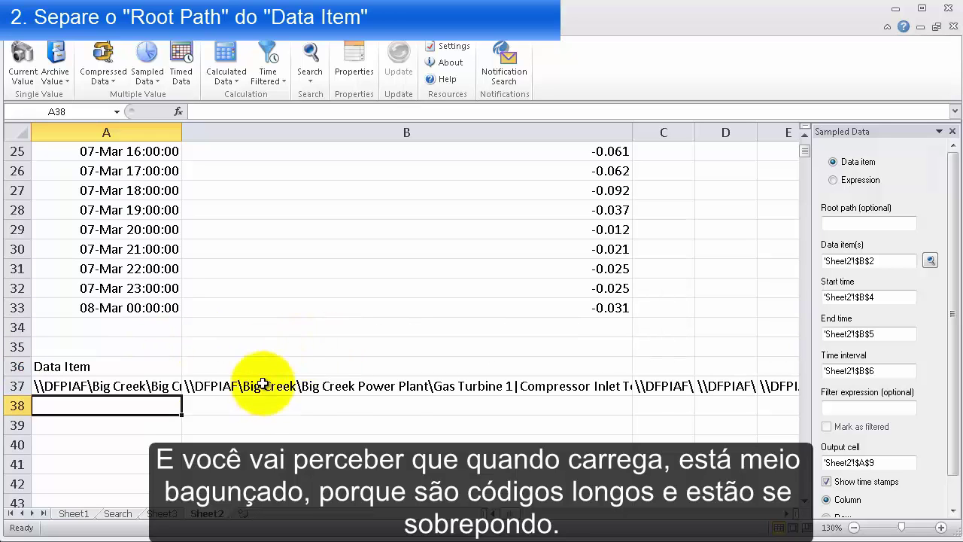
click(262, 384)
drag(632, 133, 301, 140)
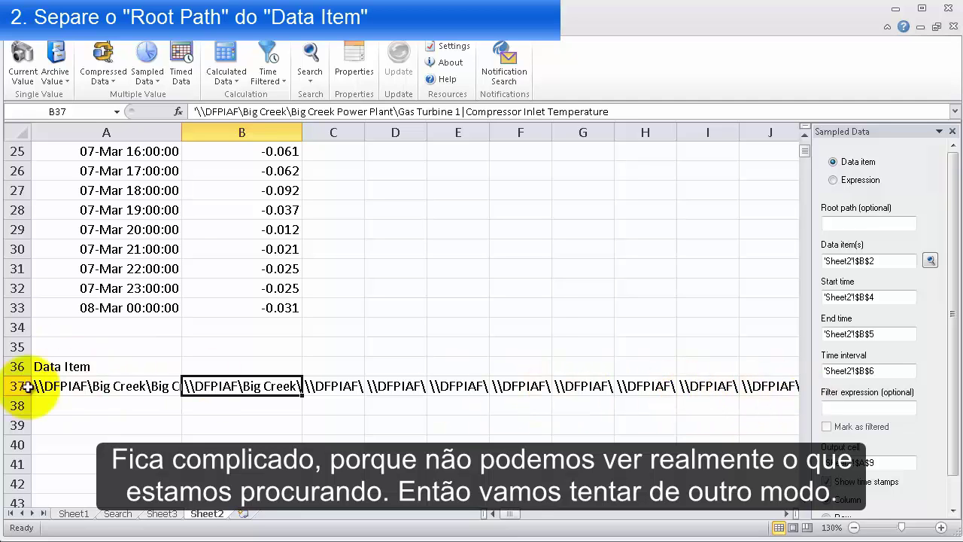
click(98, 387)
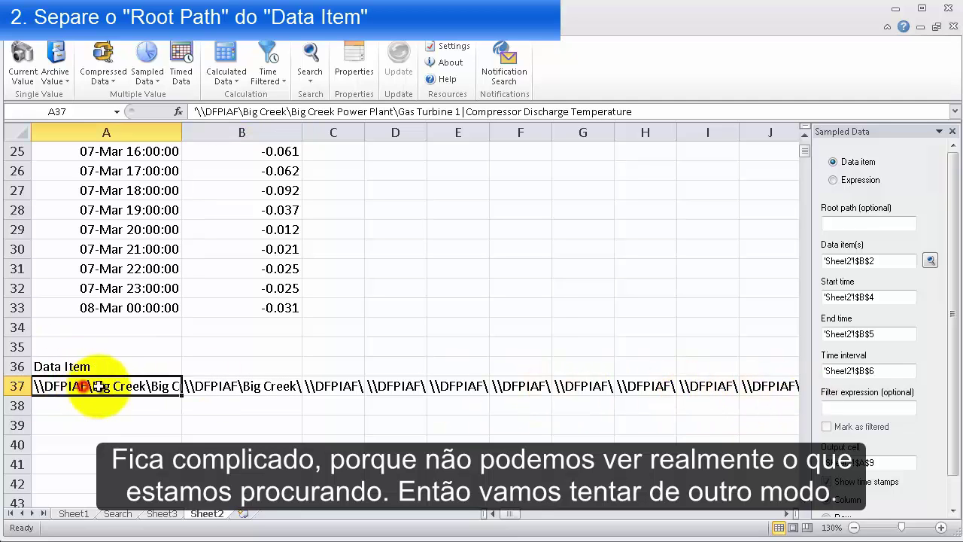
click(96, 426)
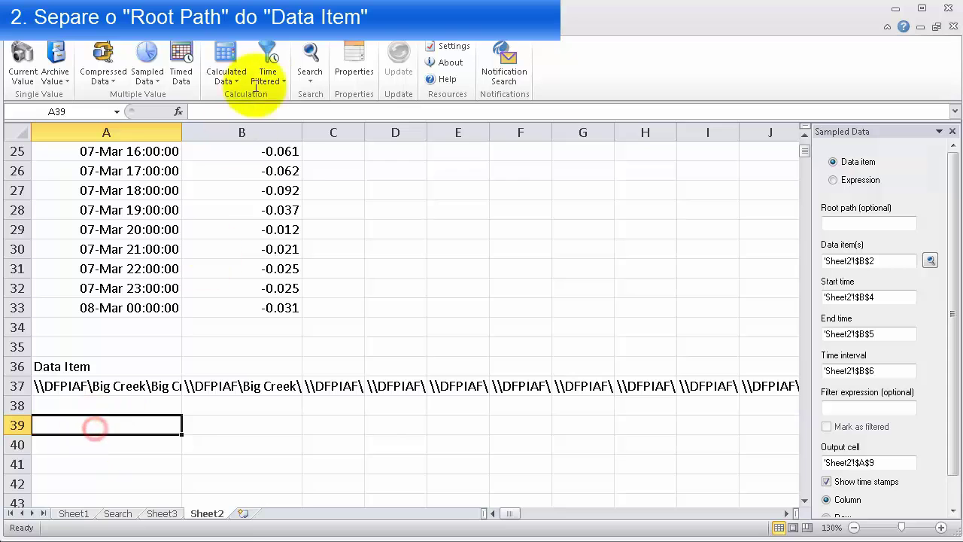
- Insert Compressor Inlet Temperature through Fuel Oil Pressure with maximum root path length, split into columns A and B
click(311, 62)
click(508, 187)
shift+click(511, 301)
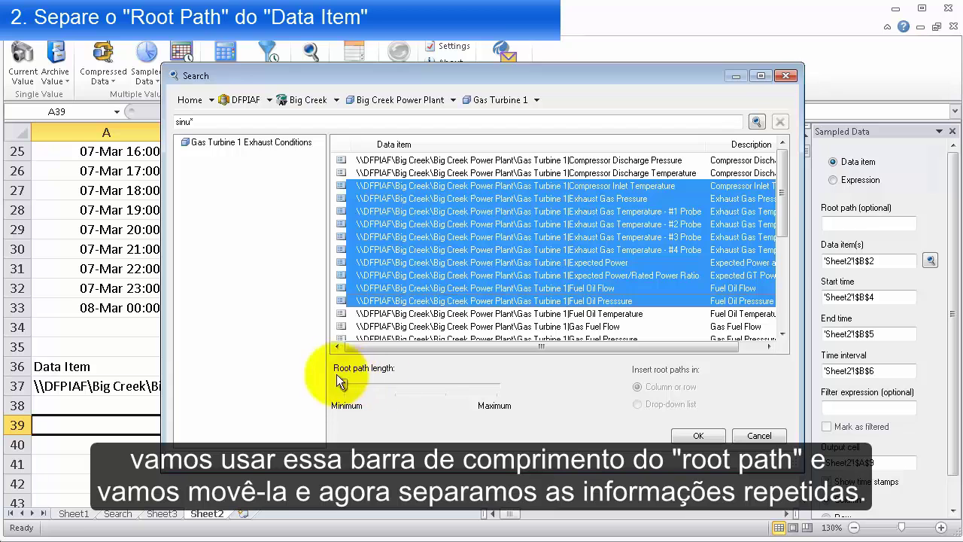
drag(346, 386, 523, 398)
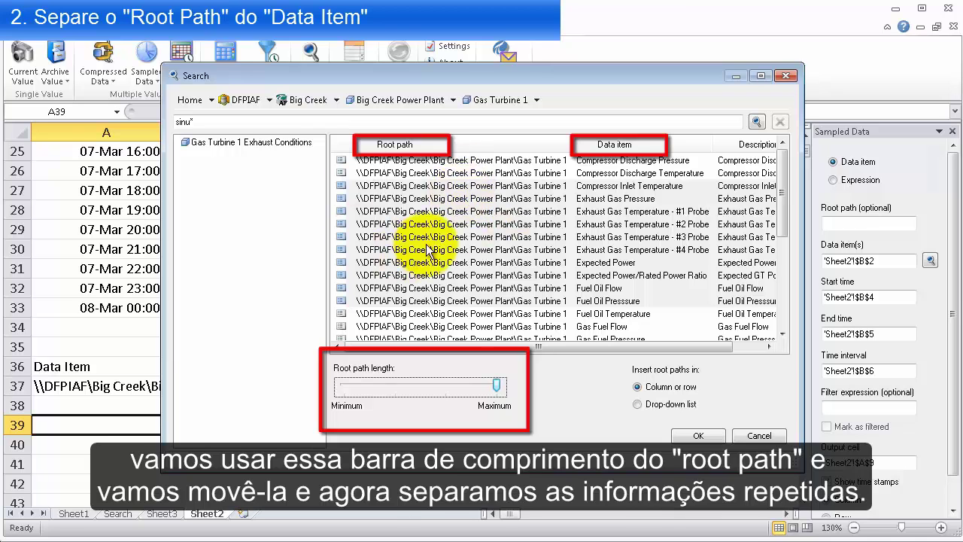
drag(329, 131, 587, 351)
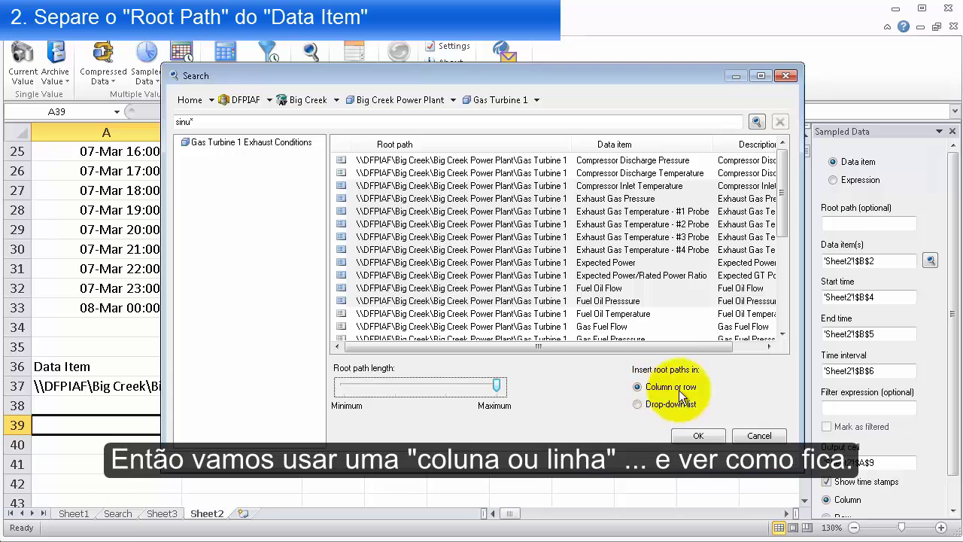
click(698, 437)
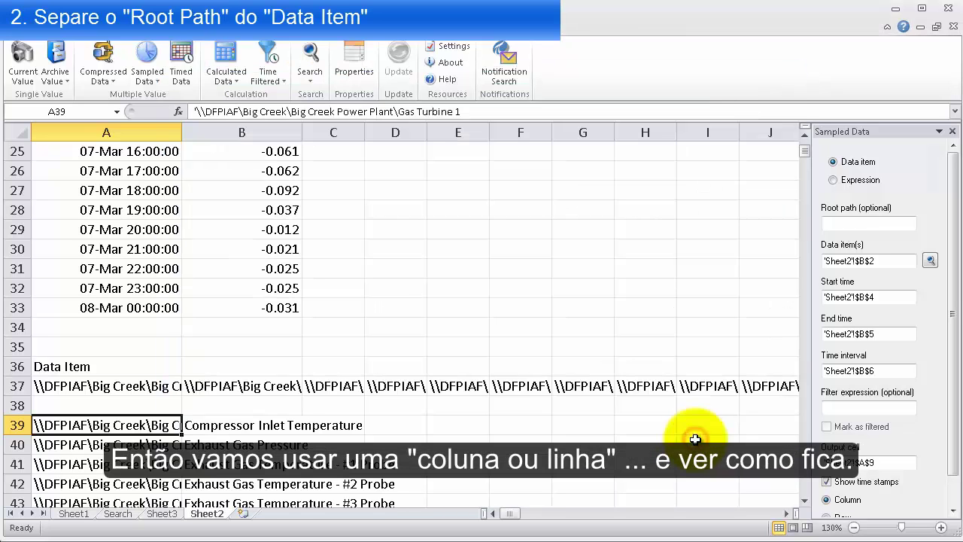
- Widen column A to fit the full root path, then select B39:B48
click(344, 365)
scroll(183, 369, down, 3)
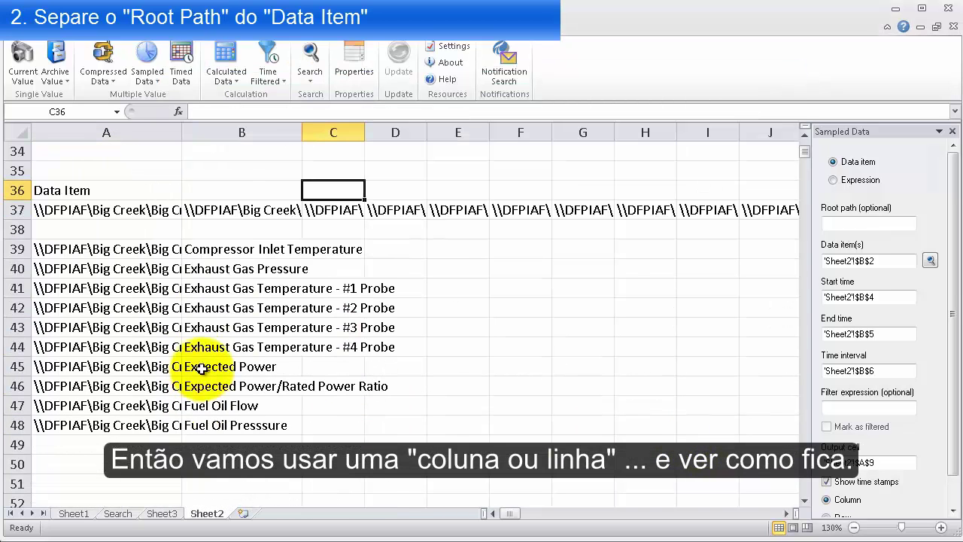
drag(203, 251, 218, 426)
drag(182, 132, 386, 136)
click(257, 305)
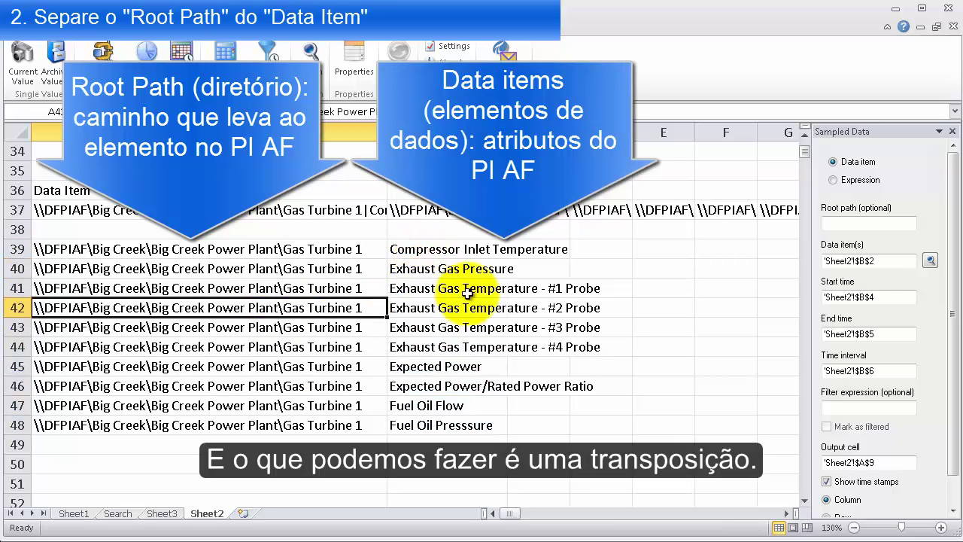
drag(430, 248, 446, 427)
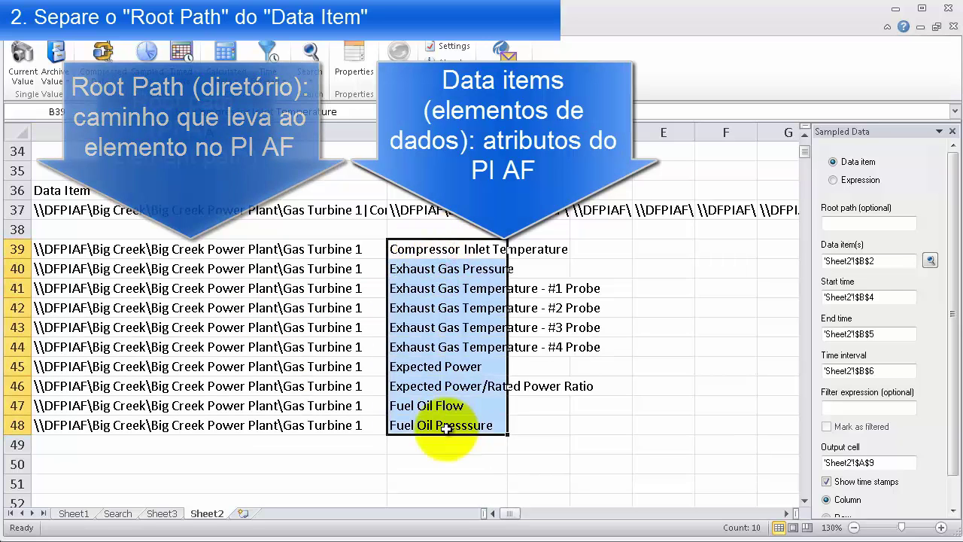
- Copy B39:B48, paste it transposed at A50, and reselect the original list
right_click(485, 338)
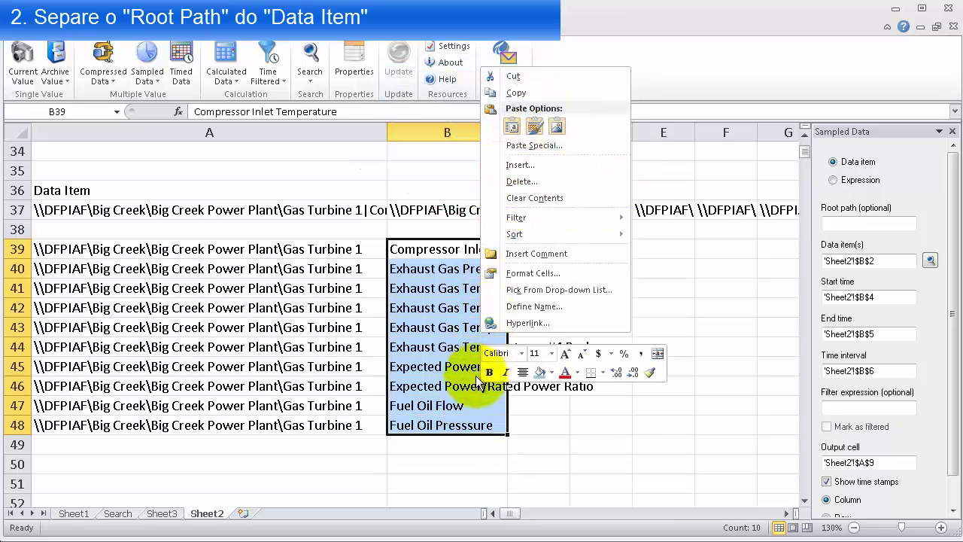
click(515, 93)
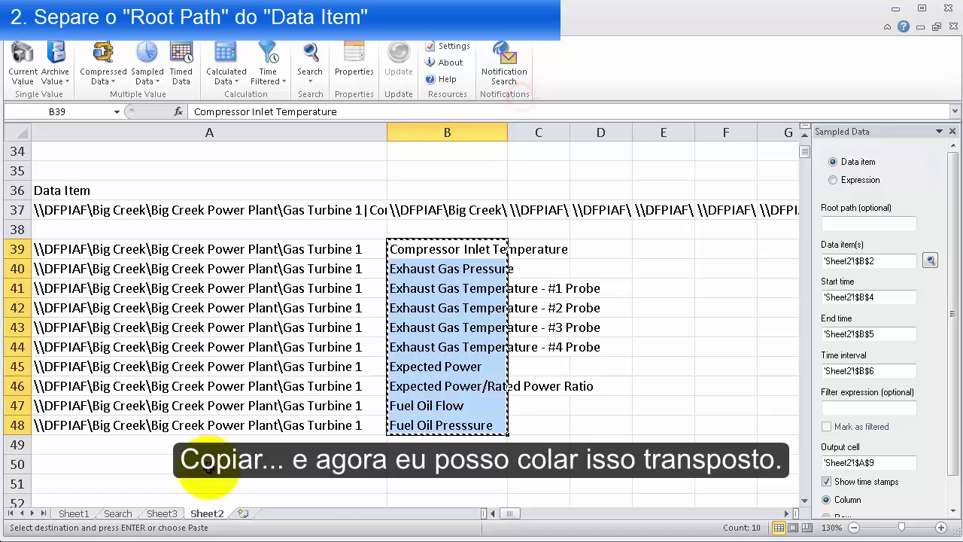
click(175, 445)
right_click(181, 465)
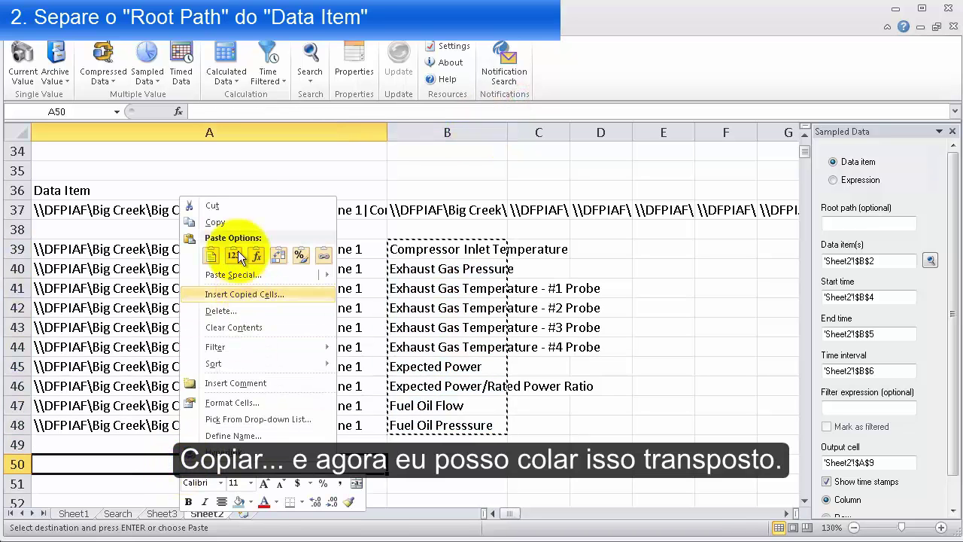
click(280, 256)
click(75, 467)
drag(414, 250, 409, 425)
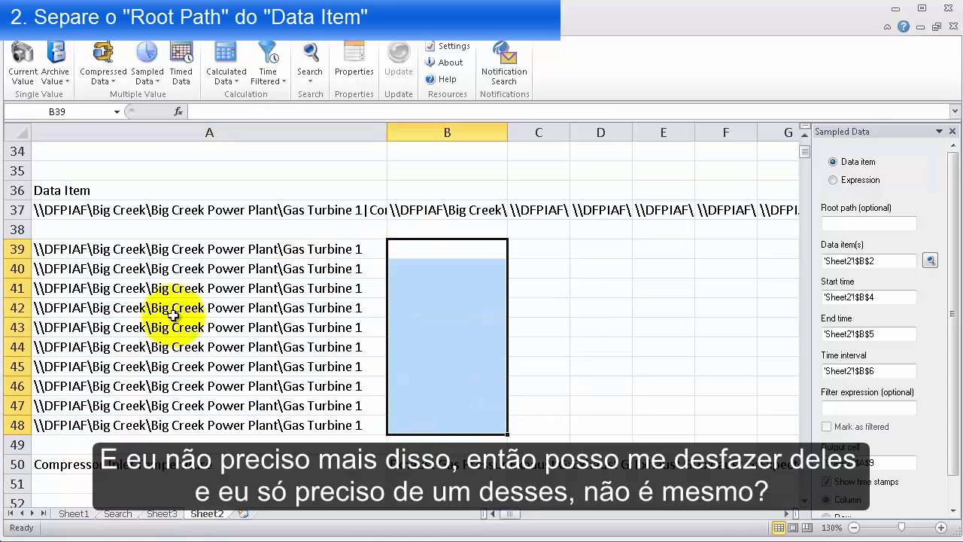
click(226, 294)
- Clear the repeated root paths in A40:A48 and delete the empty rows
drag(329, 268, 313, 418)
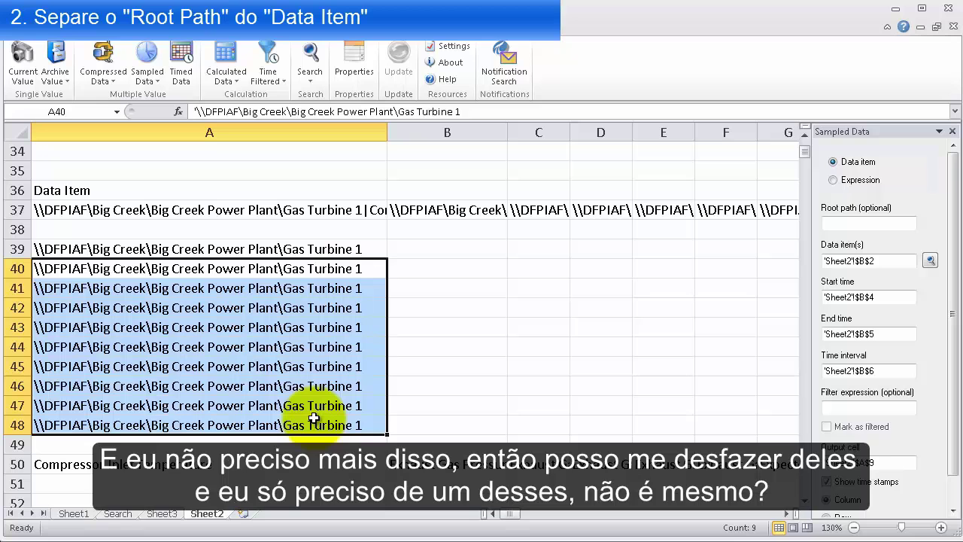
key(Delete)
drag(30, 269, 17, 423)
right_click(17, 422)
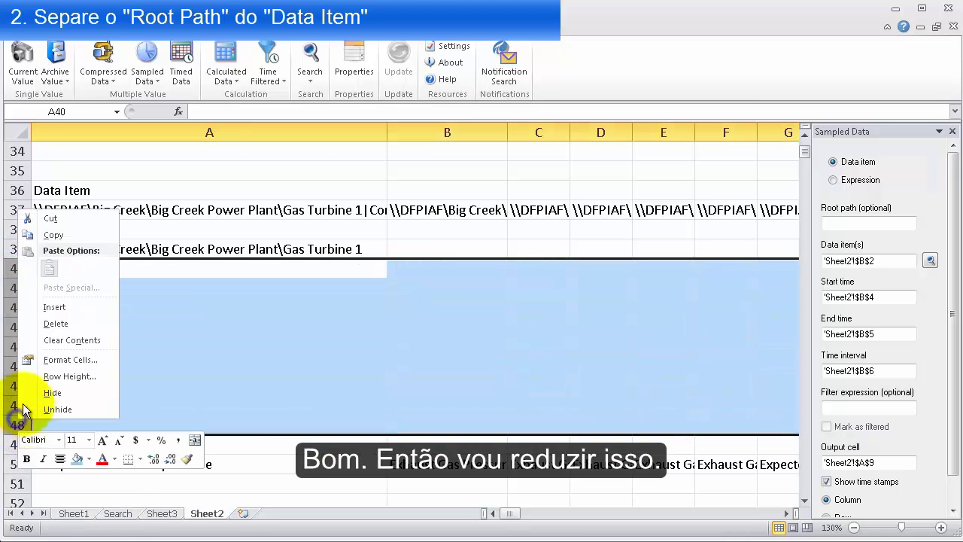
click(72, 324)
click(322, 325)
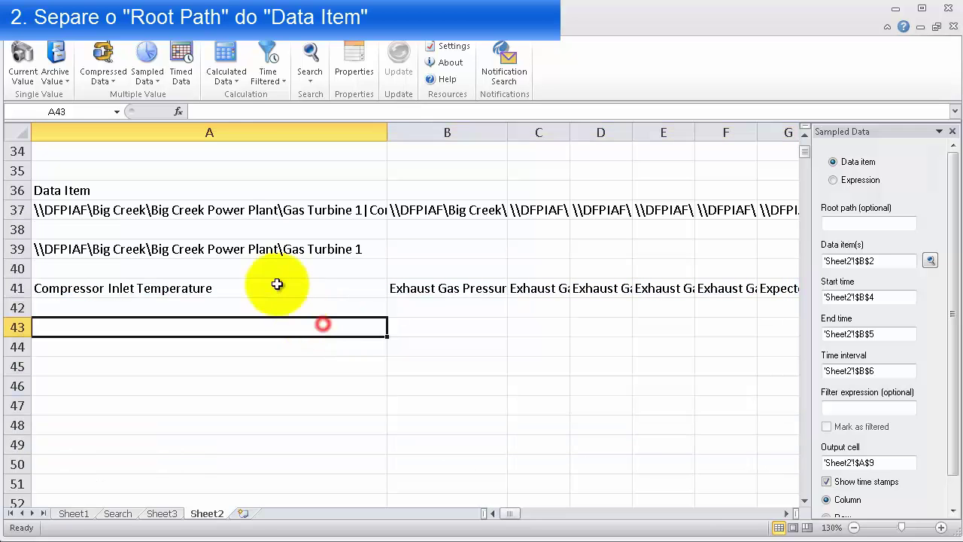
- Narrow column A, then give columns B–I and A–E equal widths
drag(387, 127, 232, 127)
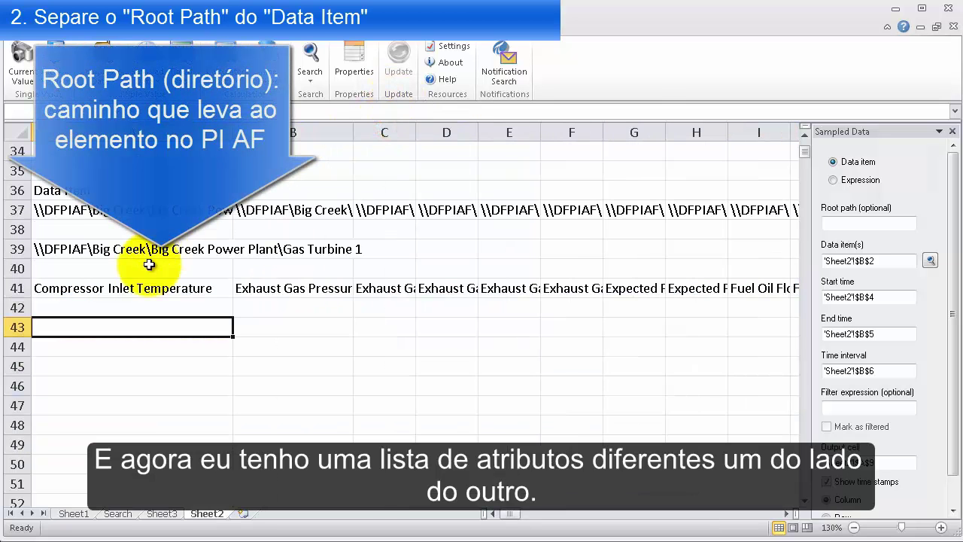
click(133, 287)
click(259, 287)
drag(301, 133, 699, 134)
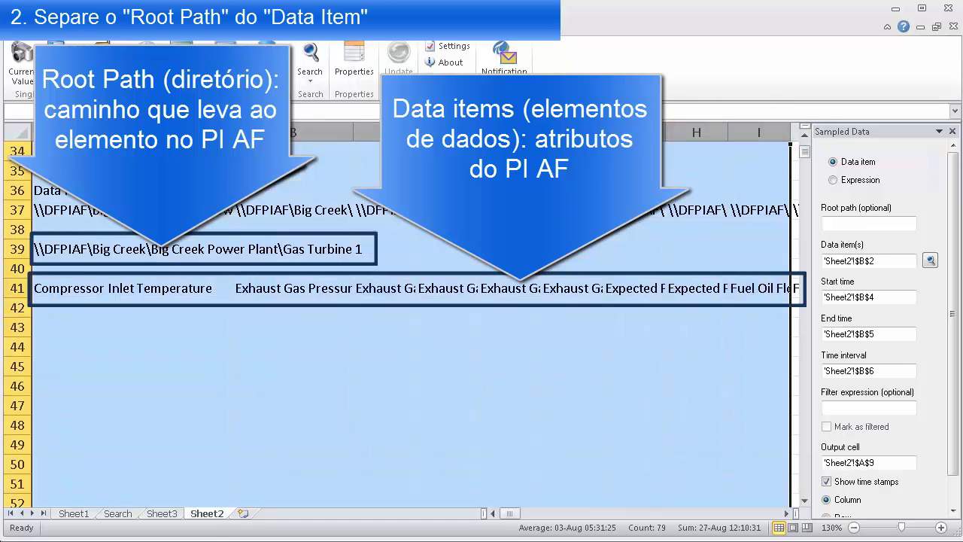
click(590, 132)
drag(591, 132, 90, 132)
drag(155, 133, 244, 132)
click(223, 267)
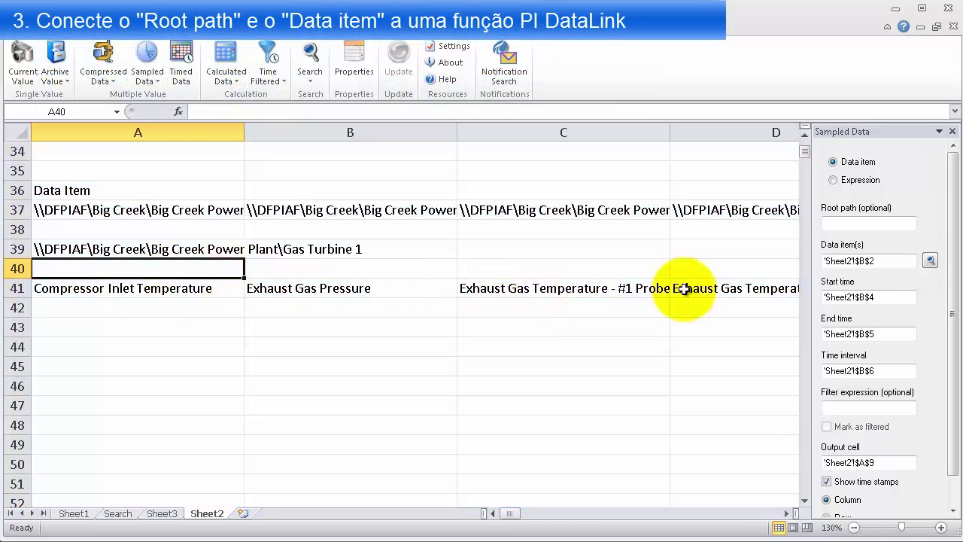
- Select A43 and start a new Sampled Data query
click(147, 307)
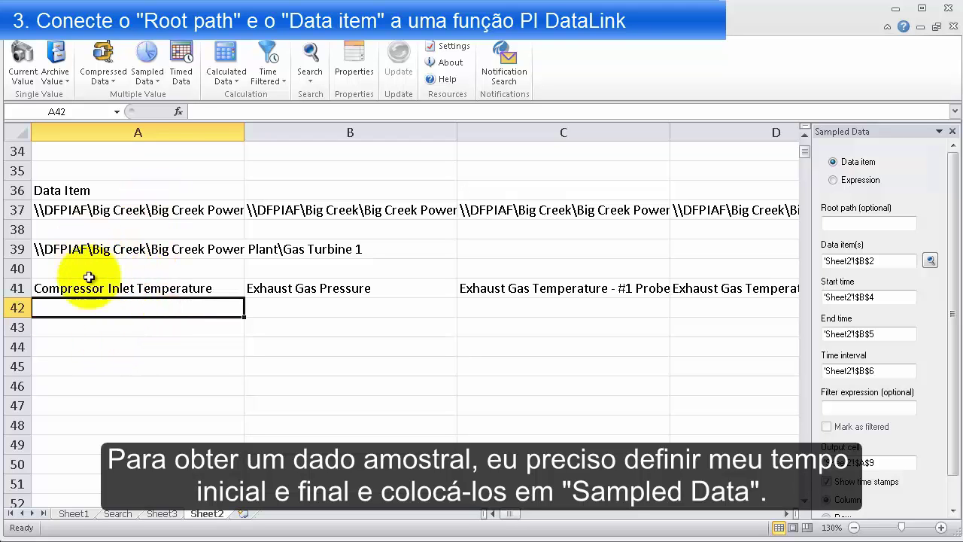
click(108, 323)
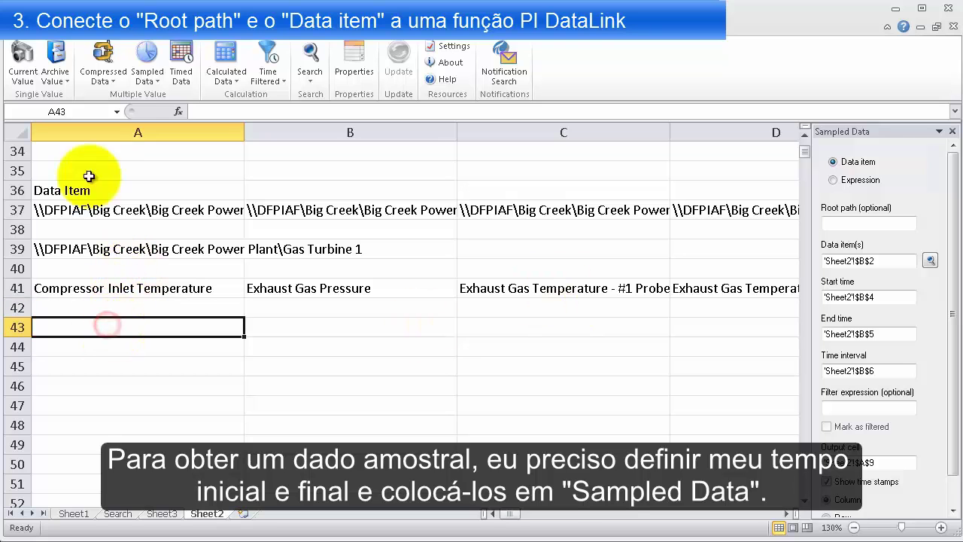
click(144, 58)
click(144, 58)
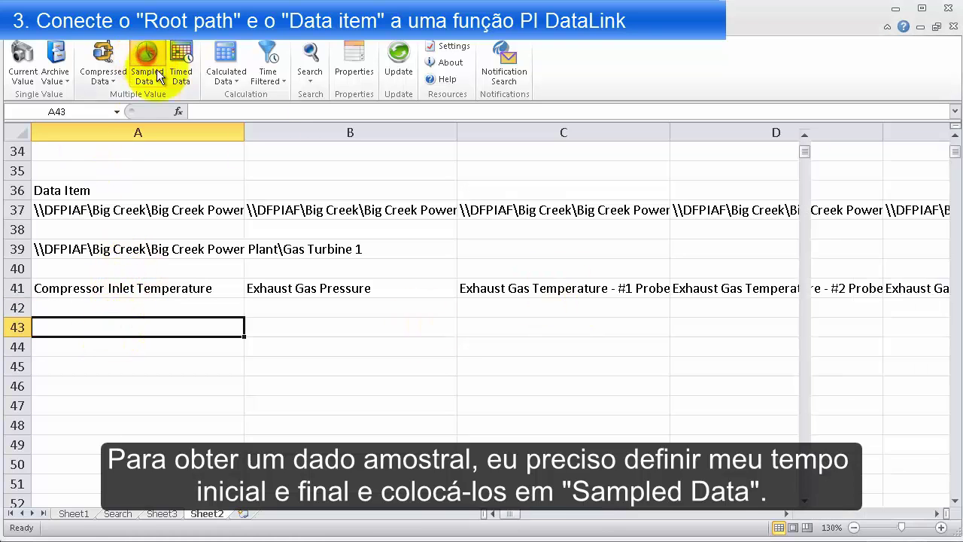
- Set the root path to A39 and the data items to A41:H41
click(846, 261)
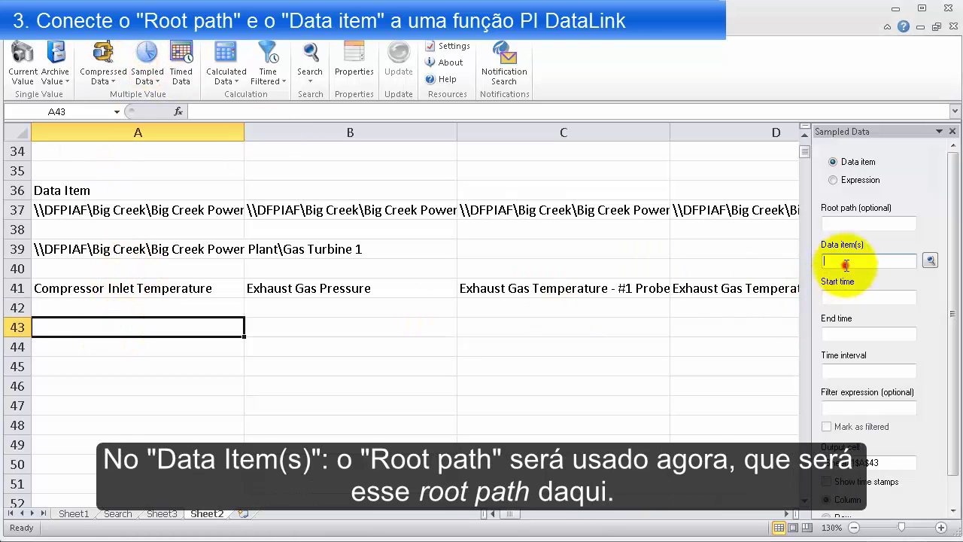
click(849, 221)
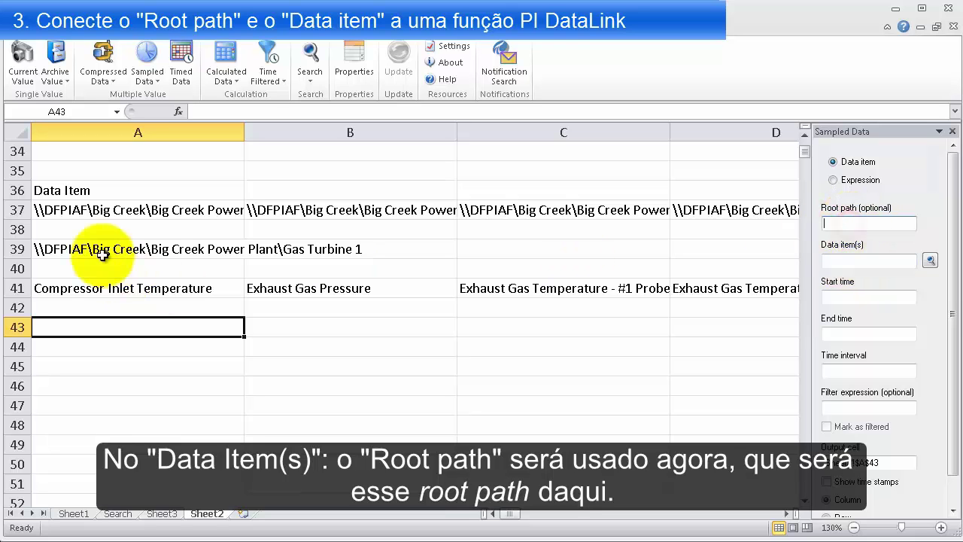
click(132, 248)
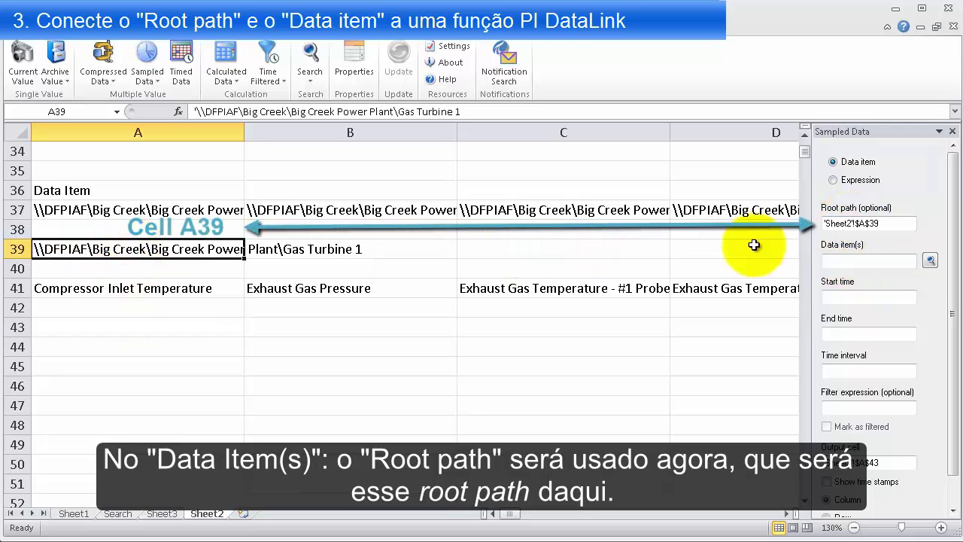
mouse_move(177, 289)
mouse_down()
mouse_move(824, 286)
mouse_move(546, 284)
mouse_move(557, 289)
mouse_up()
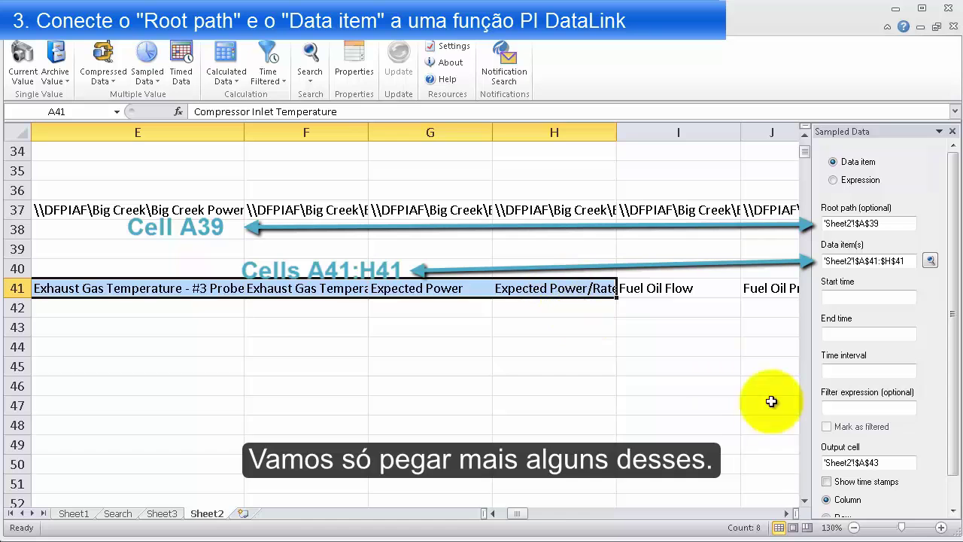
drag(518, 513, 455, 525)
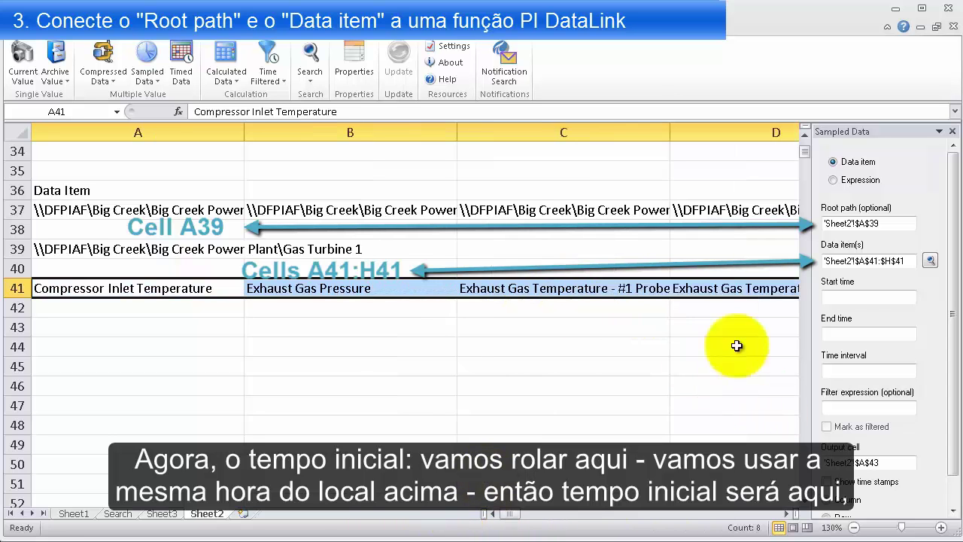
click(850, 296)
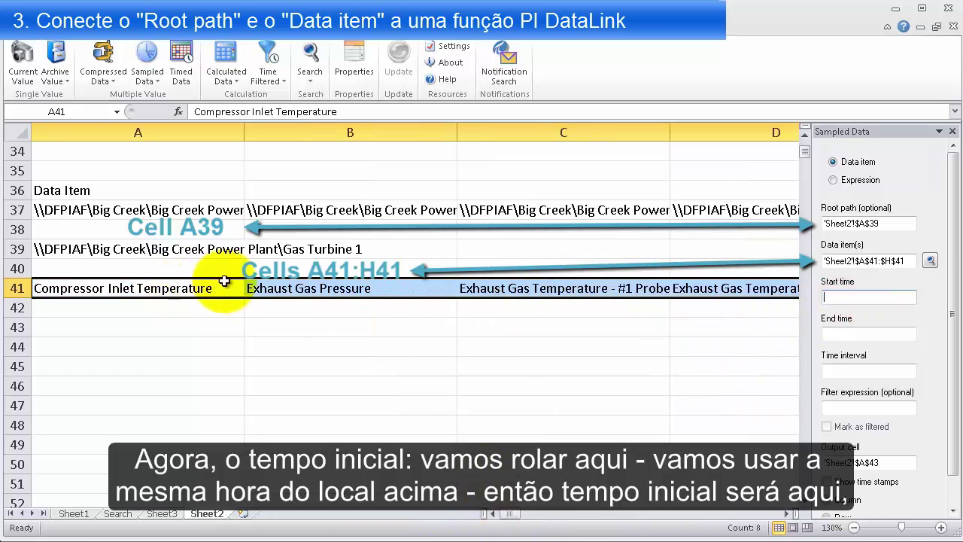
click(952, 290)
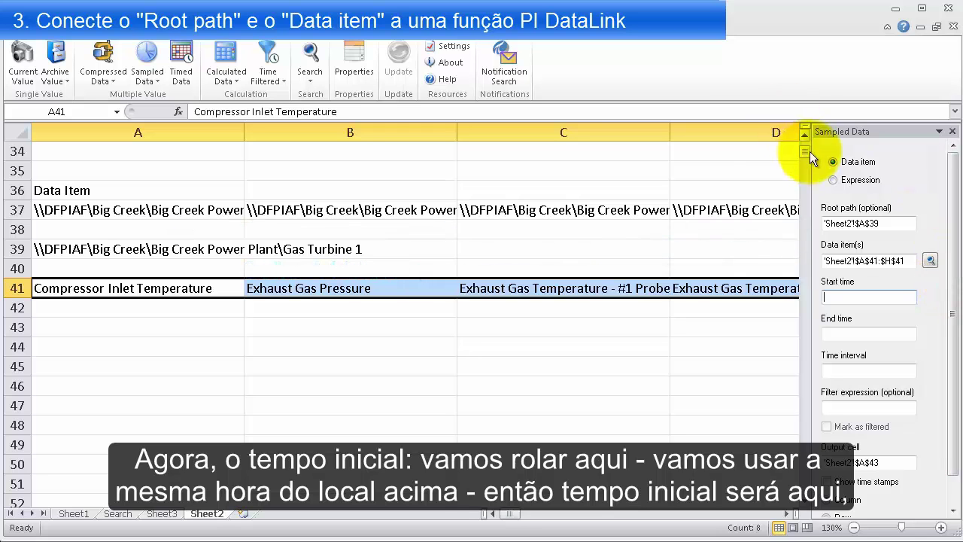
- Use start time B4, end time B5, interval B6 and output cell A43, with time stamps shown
drag(806, 151, 804, 135)
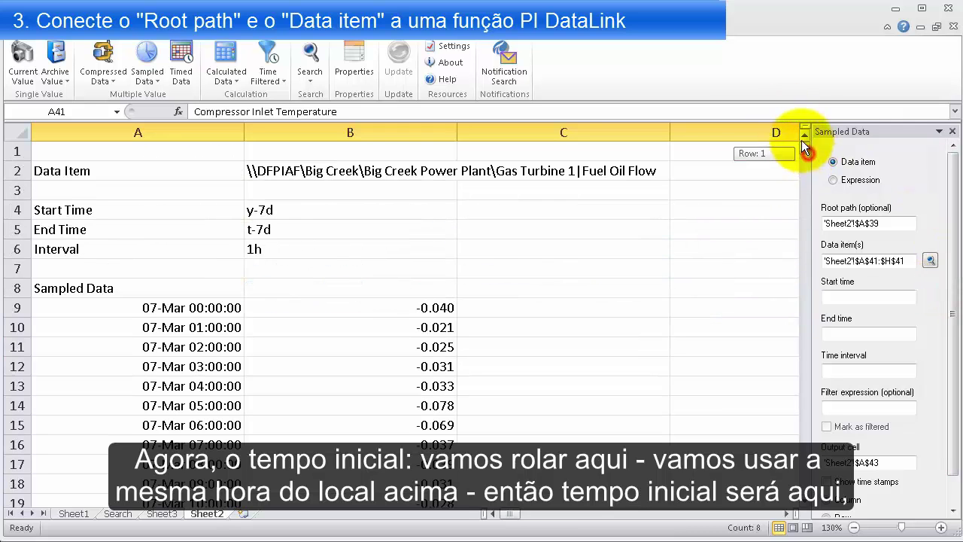
click(289, 210)
click(840, 333)
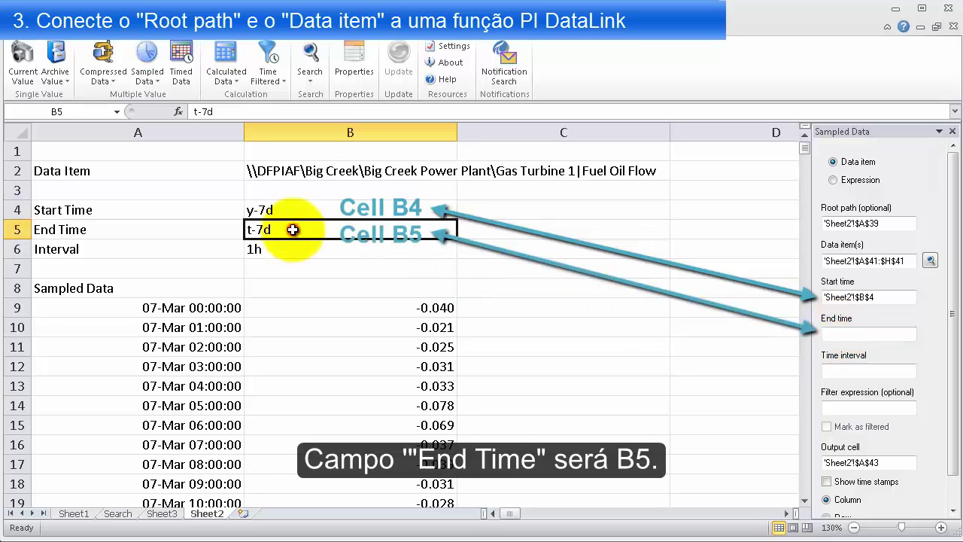
click(835, 370)
click(279, 252)
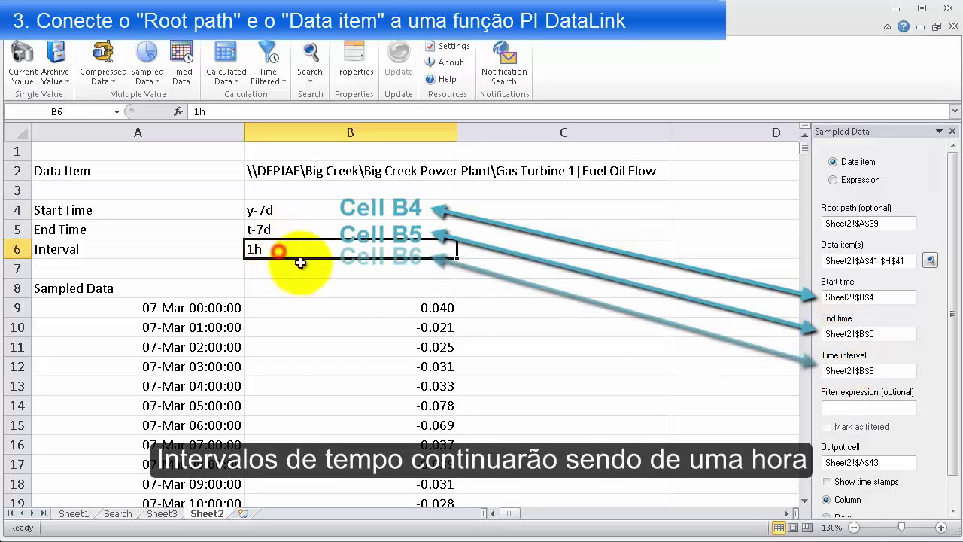
click(953, 363)
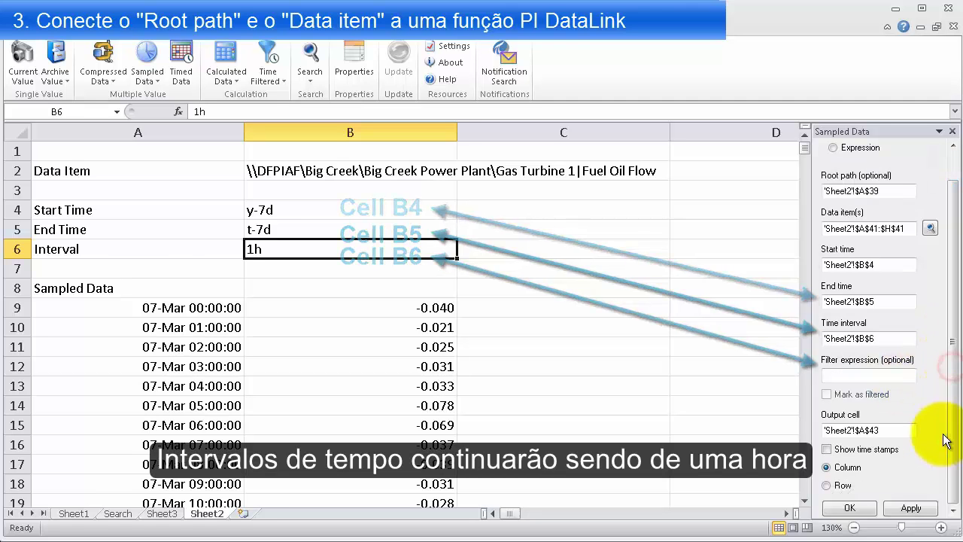
click(848, 435)
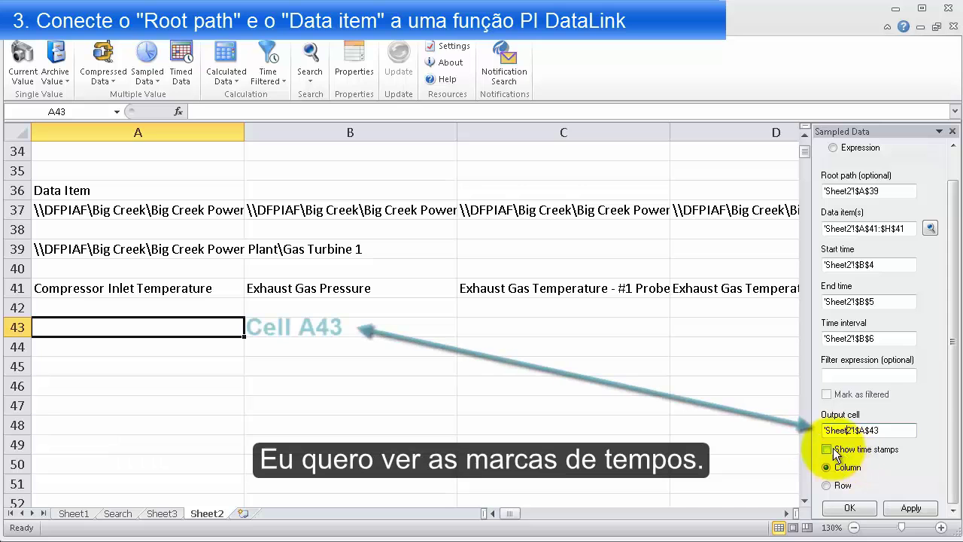
click(828, 450)
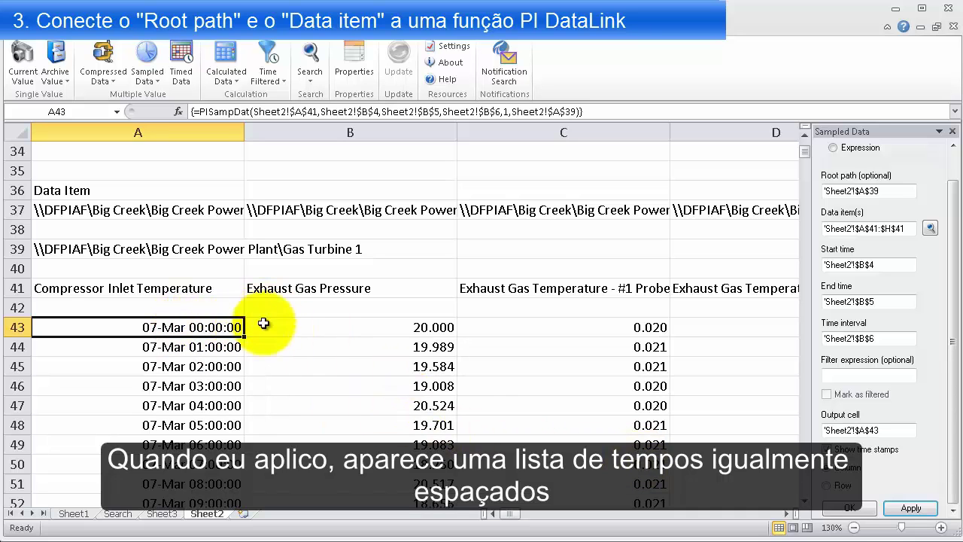
drag(256, 319, 308, 294)
drag(252, 361, 326, 318)
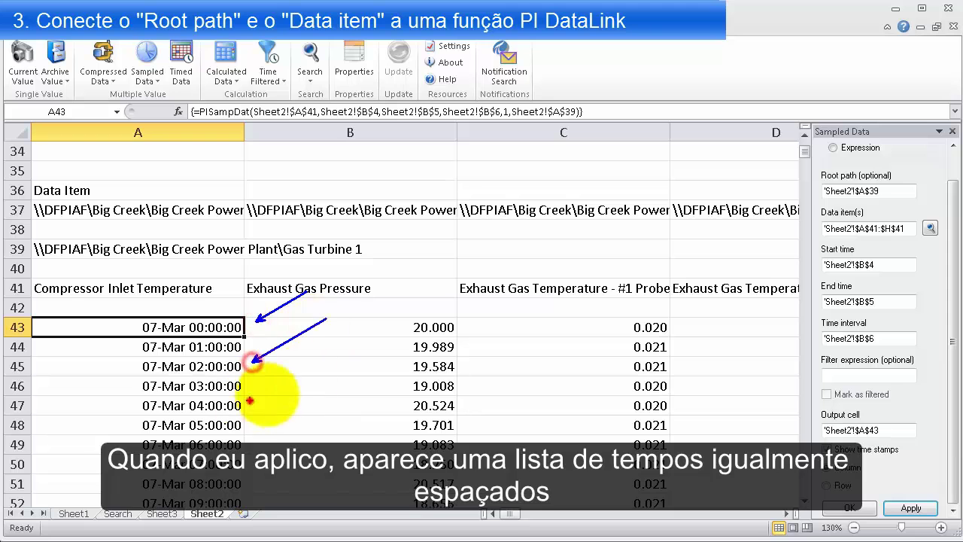
drag(250, 399, 314, 371)
mouse_move(355, 300)
mouse_down()
mouse_move(458, 539)
mouse_move(499, 538)
mouse_up()
drag(561, 311, 701, 536)
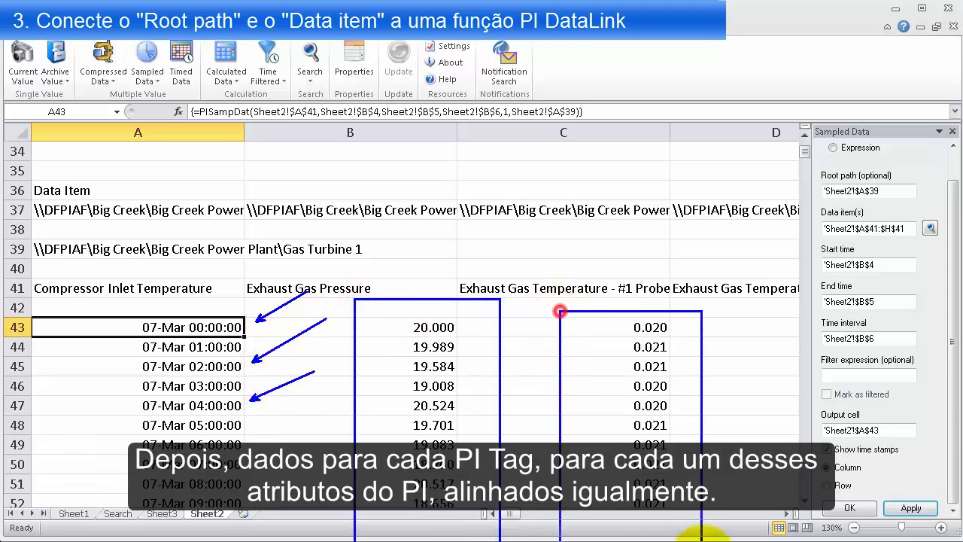
key(Escape)
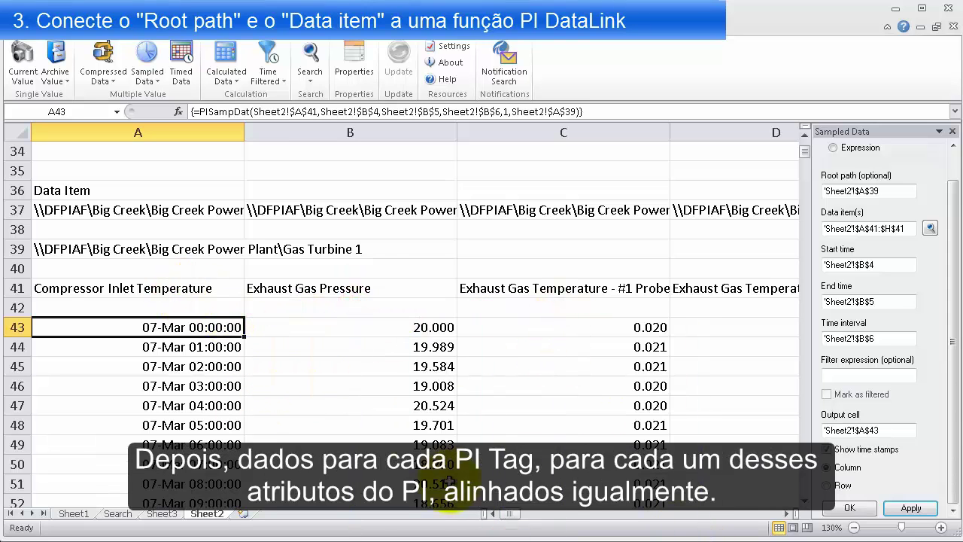
click(787, 513)
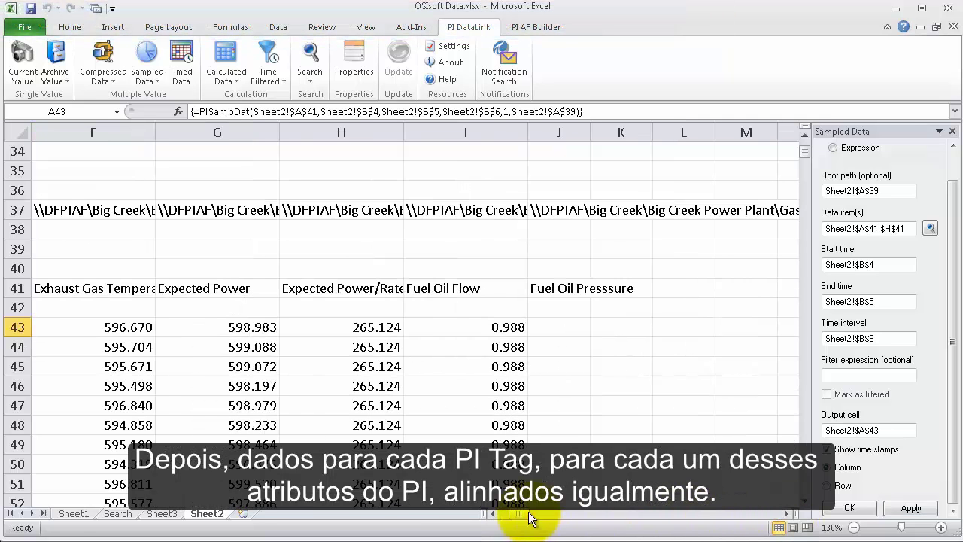
drag(521, 516, 506, 519)
scroll(472, 414, down, 7)
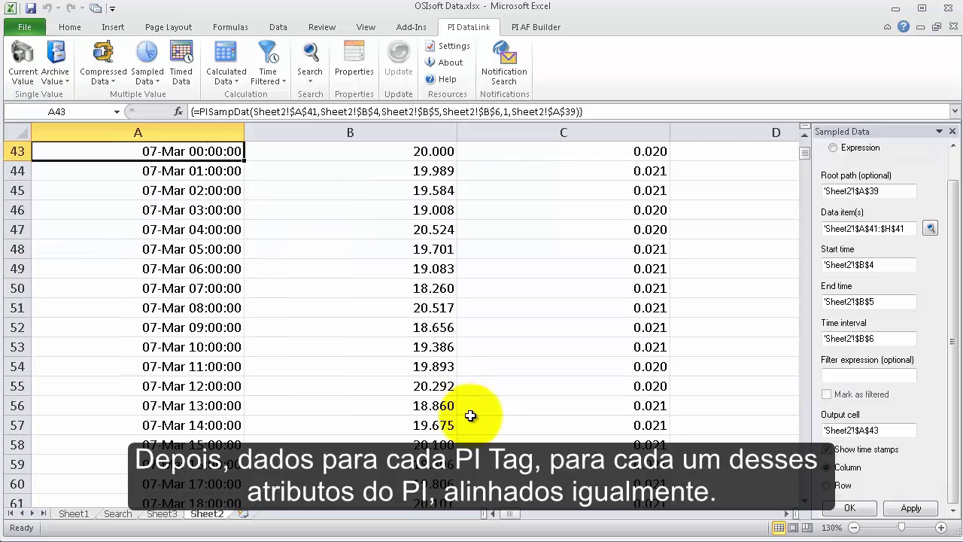
scroll(290, 388, up, 2)
scroll(289, 389, up, 3)
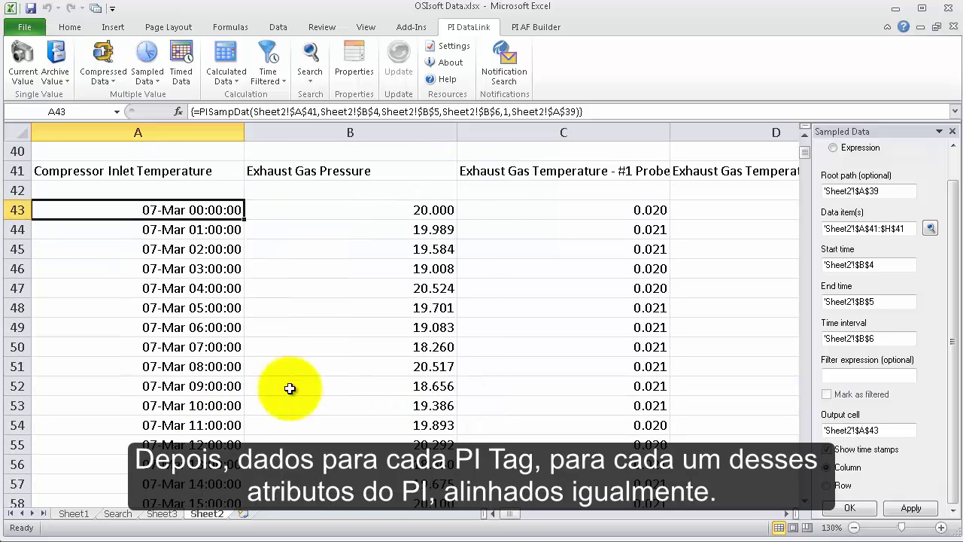